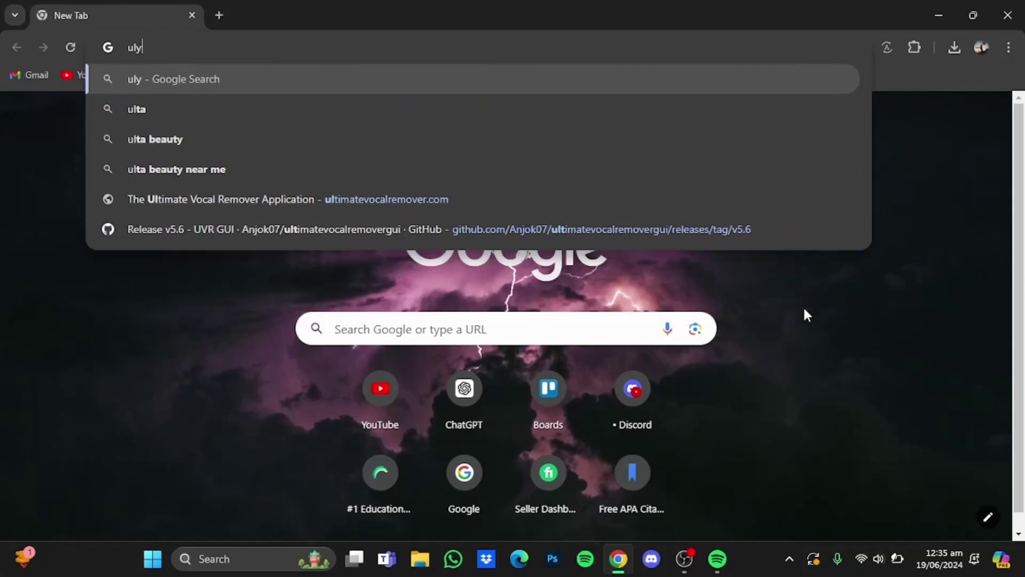
Search the web for "ultimate vocal remover .com" and open the Ultimate Vocal Remover Application site.
{"action": "type", "text": "at"}
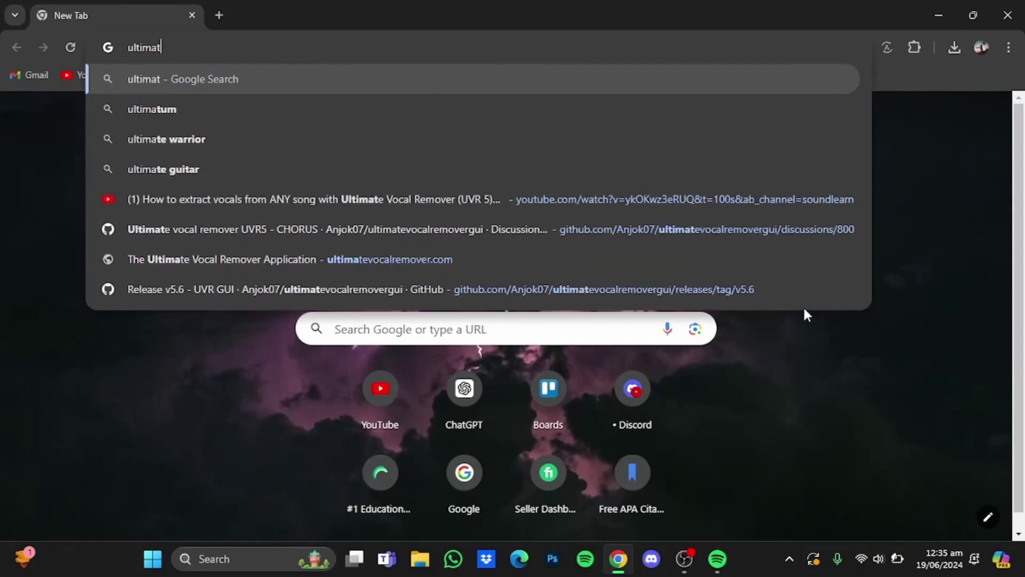
{"action": "type", "text": "e vocal "}
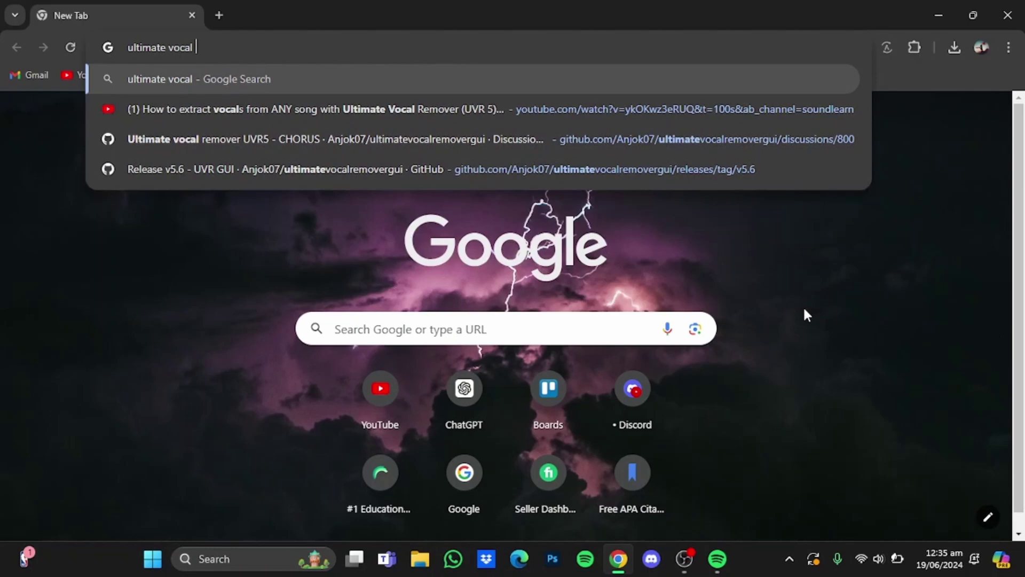
{"action": "type", "text": "remover ,"}
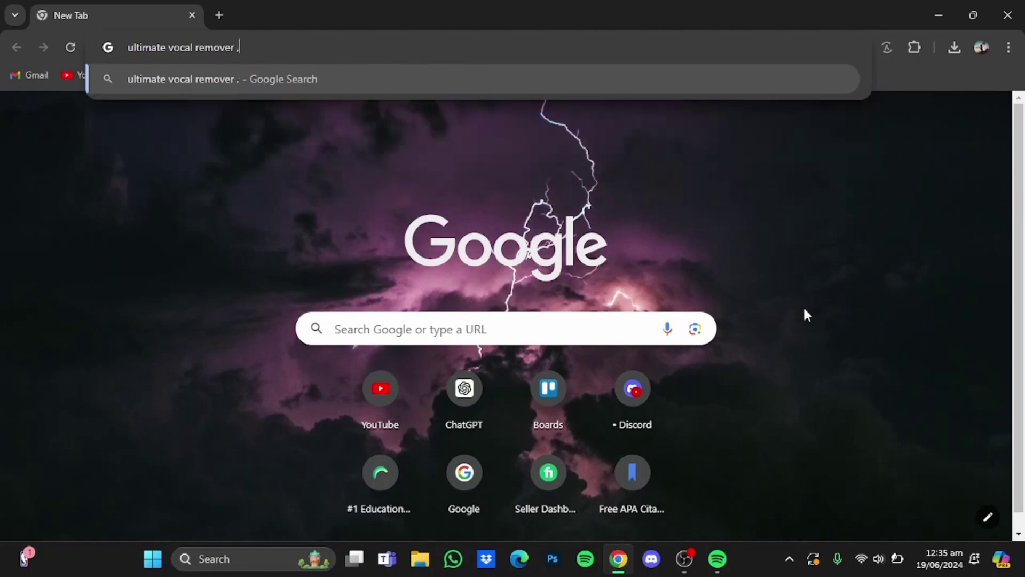
{"action": "key", "text": "BackSpace"}
{"action": "type", "text": "."}
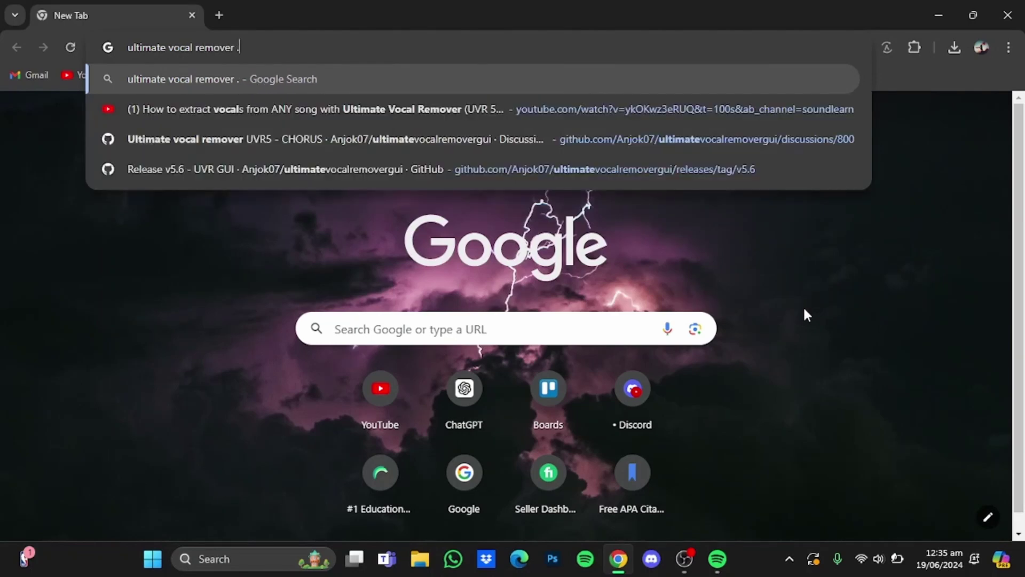
{"action": "type", "text": "com"}
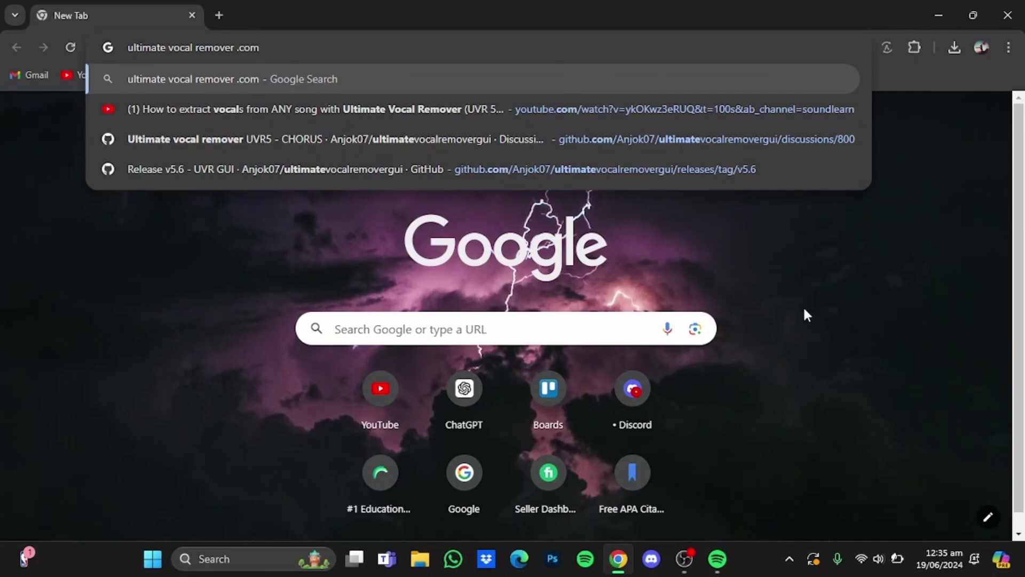
{"action": "key", "text": "Return"}
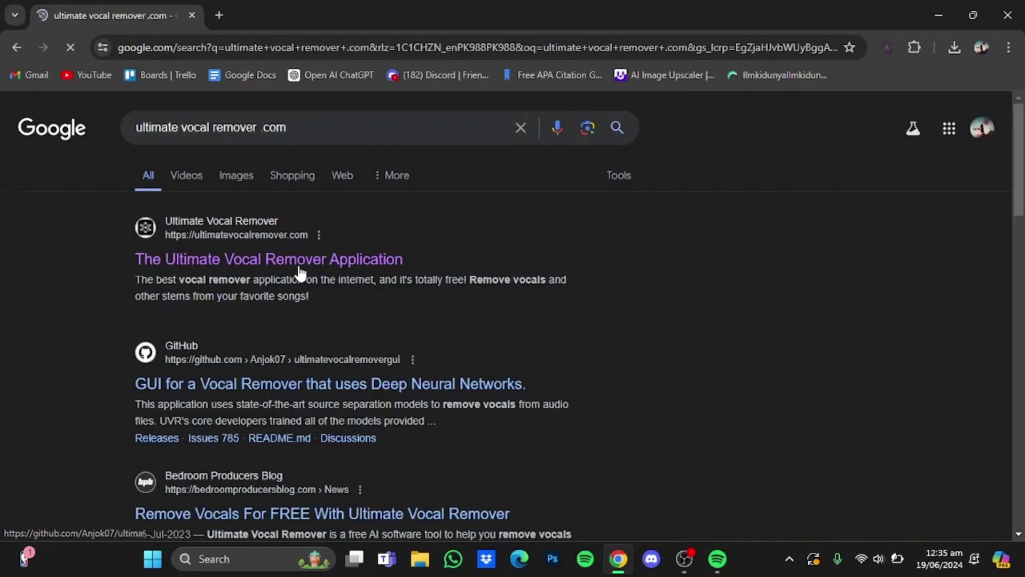
{"action": "left_click", "coordinate": [245, 260]}
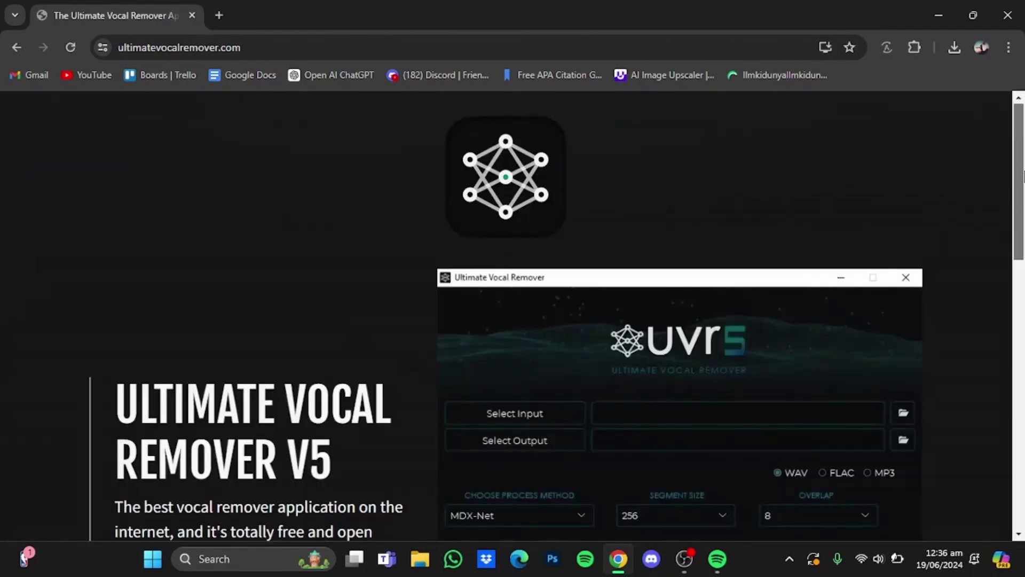
Open the UVR download page on GitHub and download the Windows installer from the main download link.
{"action": "scroll", "coordinate": [1007, 195], "scroll_direction": "down", "scroll_amount": 4}
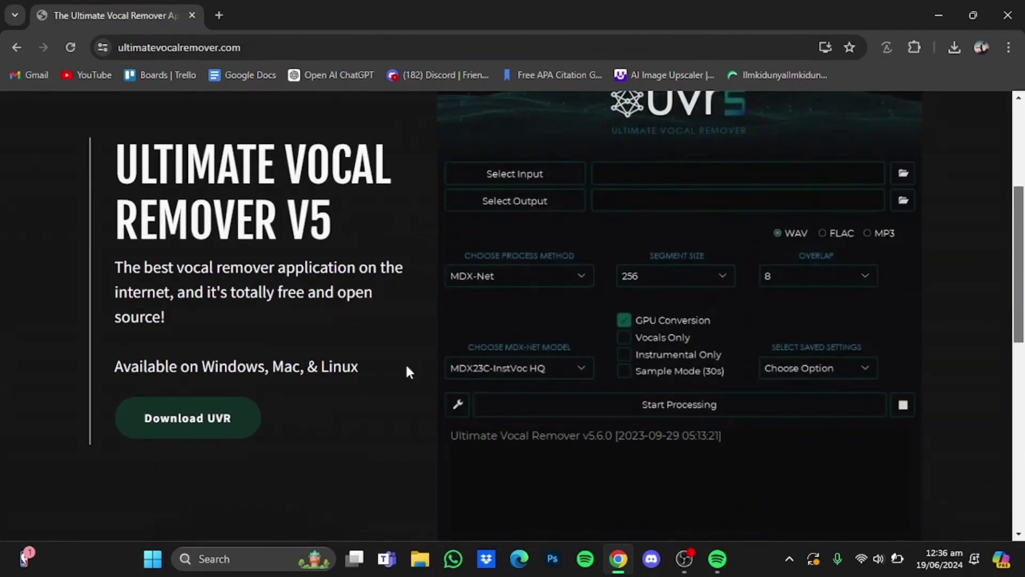
{"action": "left_click", "coordinate": [213, 431]}
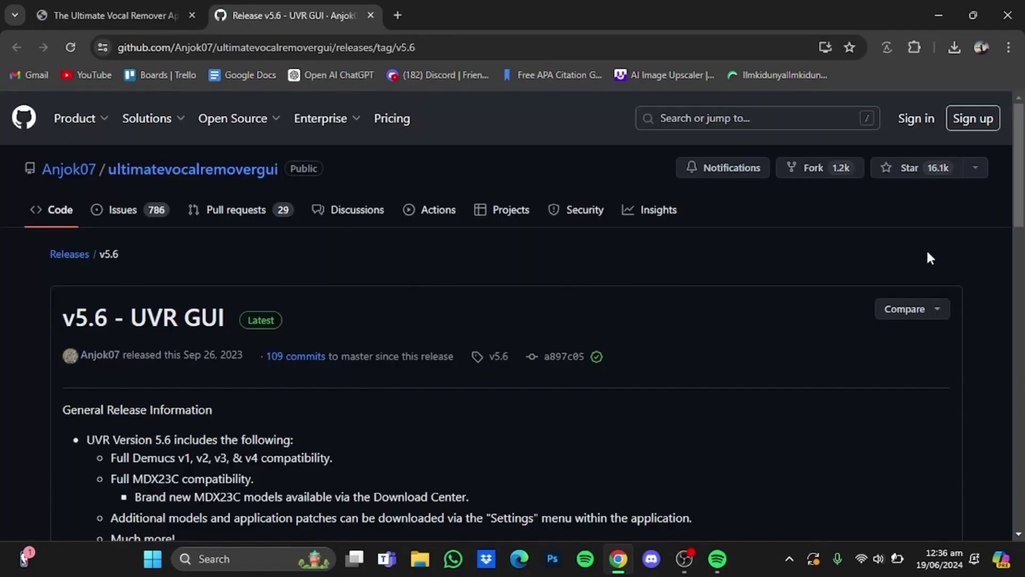
{"action": "left_click_drag", "start_coordinate": [1021, 161], "coordinate": [996, 315]}
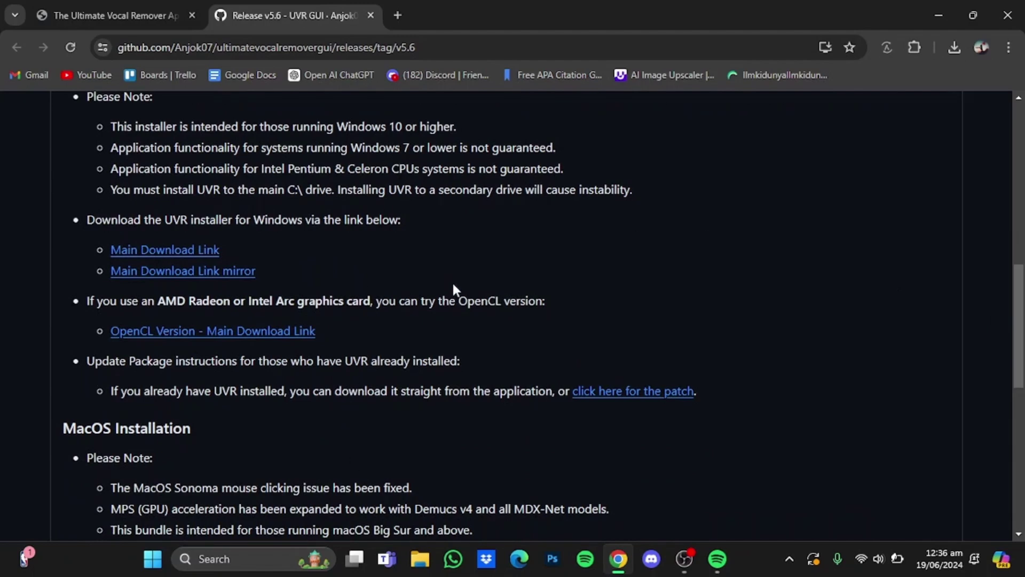
{"action": "left_click", "coordinate": [216, 253]}
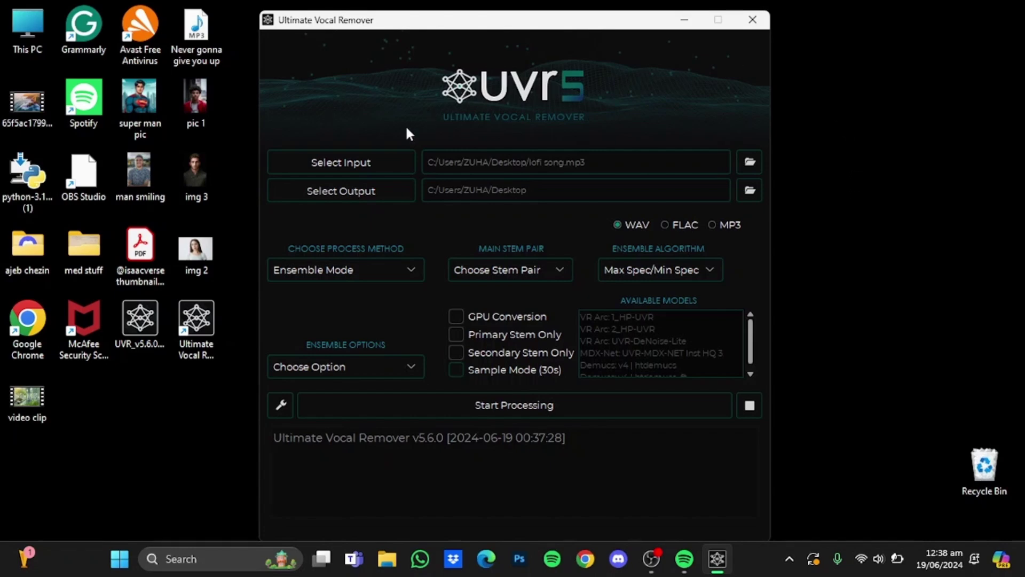
Choose the MP3 file "Never gonna give you up" from the Desktop as the input audio.
{"action": "left_click", "coordinate": [382, 153]}
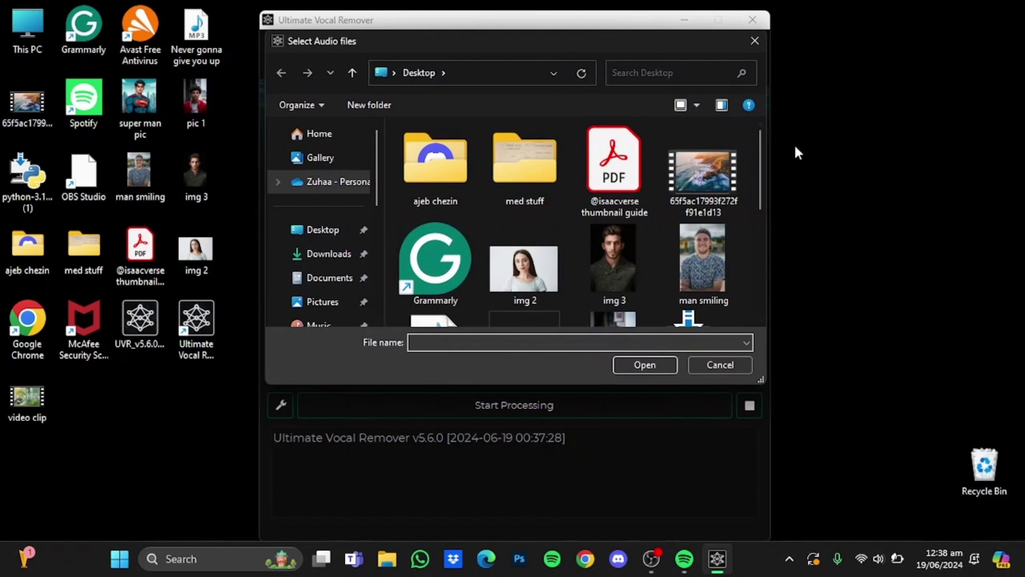
{"action": "left_click_drag", "start_coordinate": [758, 156], "coordinate": [757, 233]}
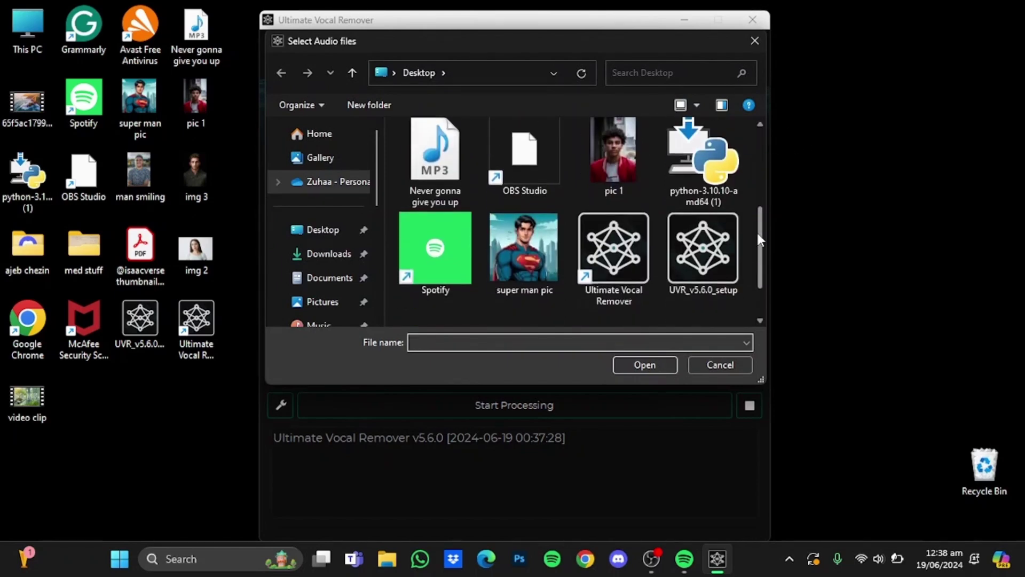
{"action": "left_click", "coordinate": [451, 184]}
{"action": "left_click", "coordinate": [666, 362]}
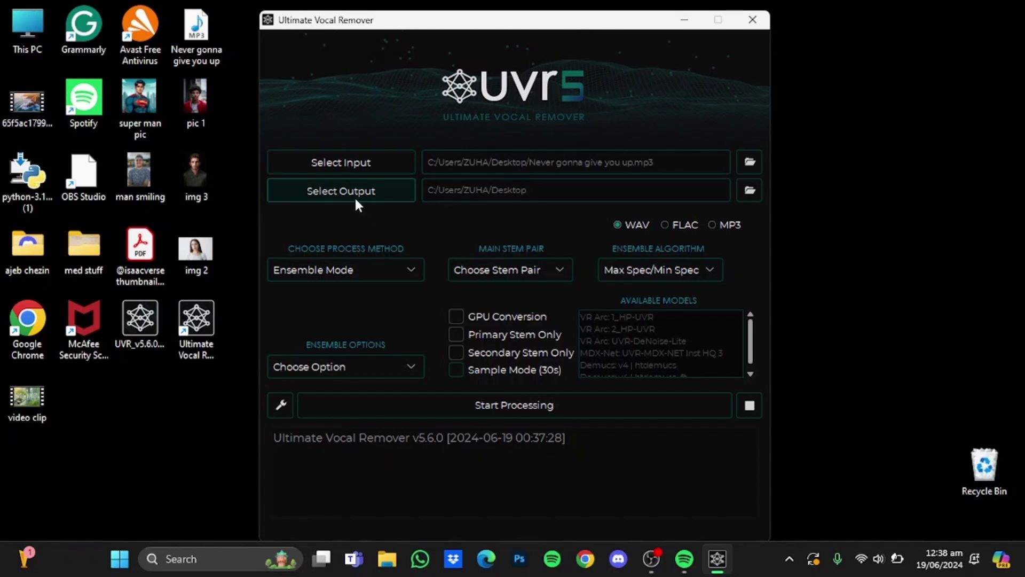
Set the Desktop folder as the output location for the separated files.
{"action": "left_click", "coordinate": [354, 197]}
{"action": "left_click", "coordinate": [381, 190]}
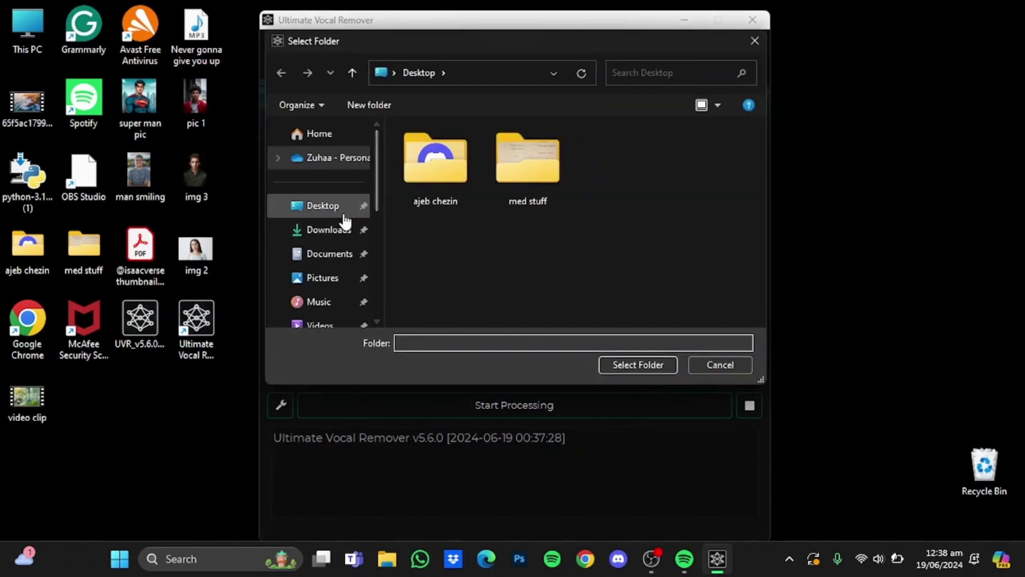
{"action": "left_click", "coordinate": [340, 215]}
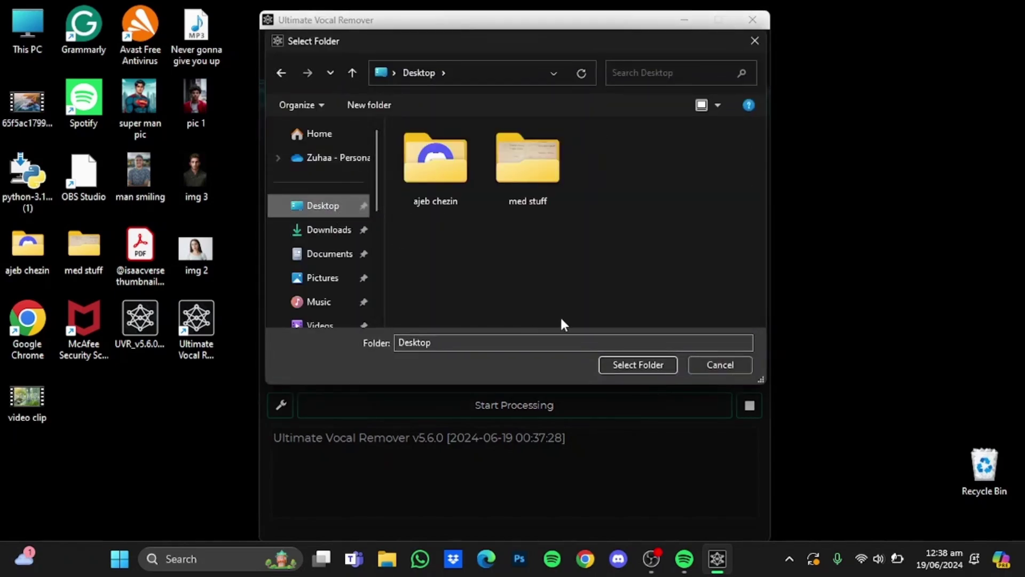
{"action": "left_click", "coordinate": [635, 366]}
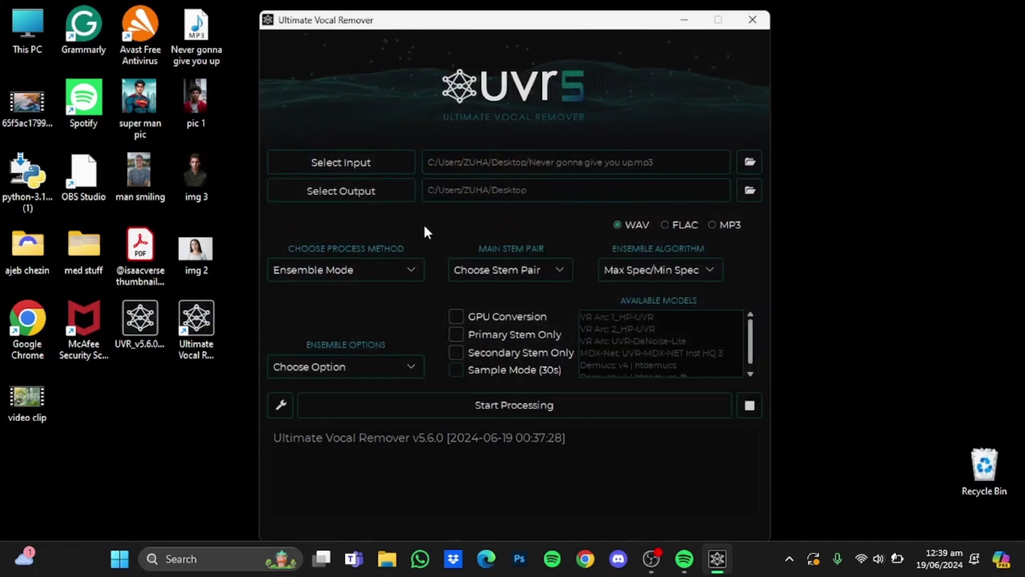
Configure processing as Ensemble Mode with the Vocals/Instrumental stem pair and the Max Spec/Max Spec algorithm.
{"action": "left_click", "coordinate": [401, 265]}
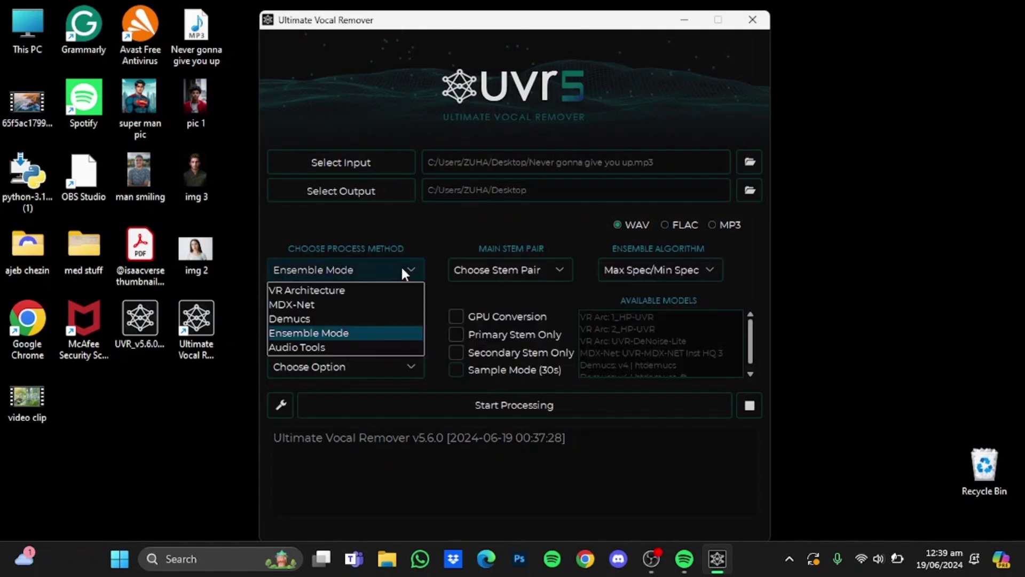
{"action": "left_click", "coordinate": [390, 332]}
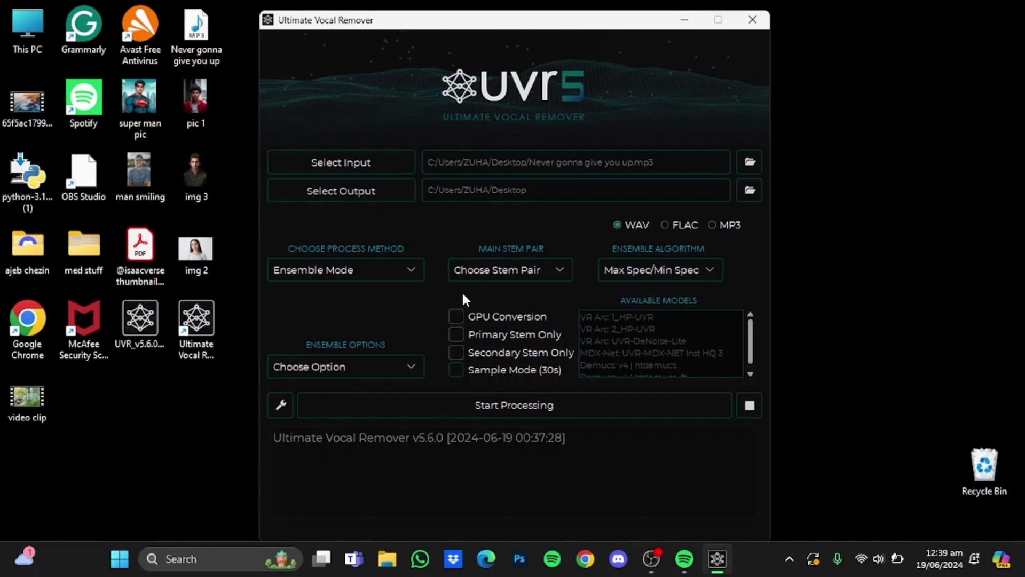
{"action": "left_click", "coordinate": [555, 273]}
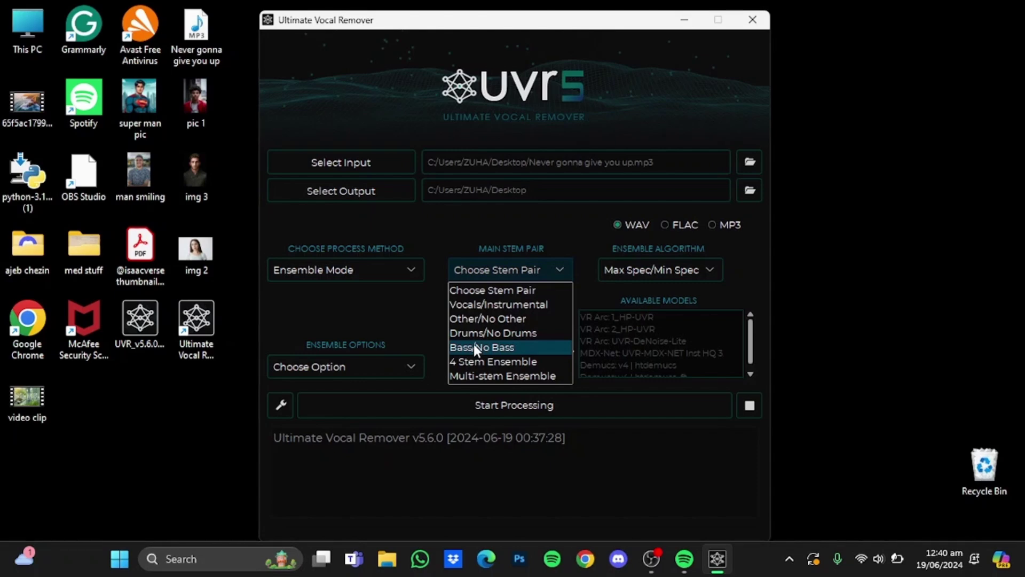
{"action": "left_click", "coordinate": [482, 305]}
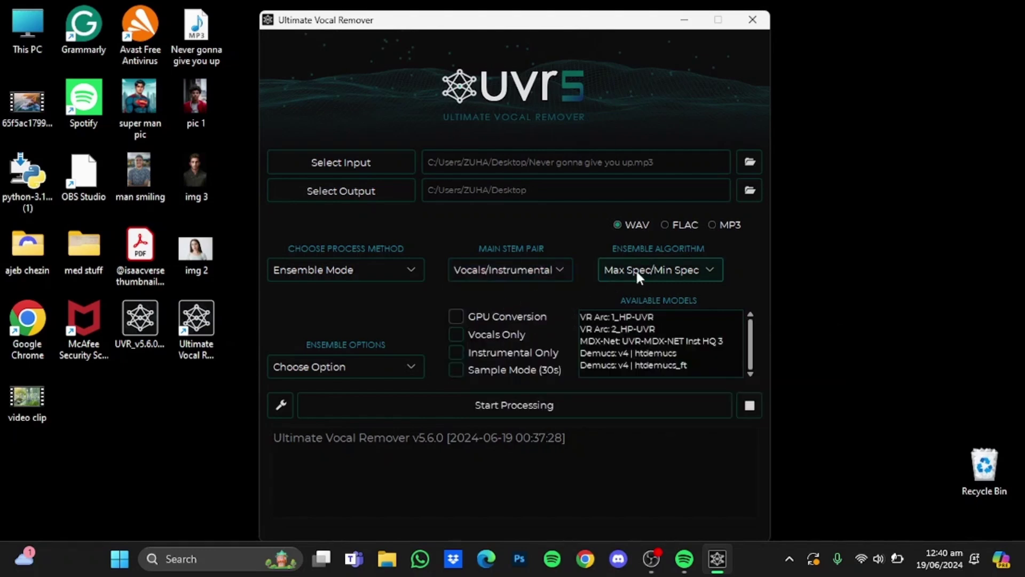
{"action": "left_click", "coordinate": [712, 270]}
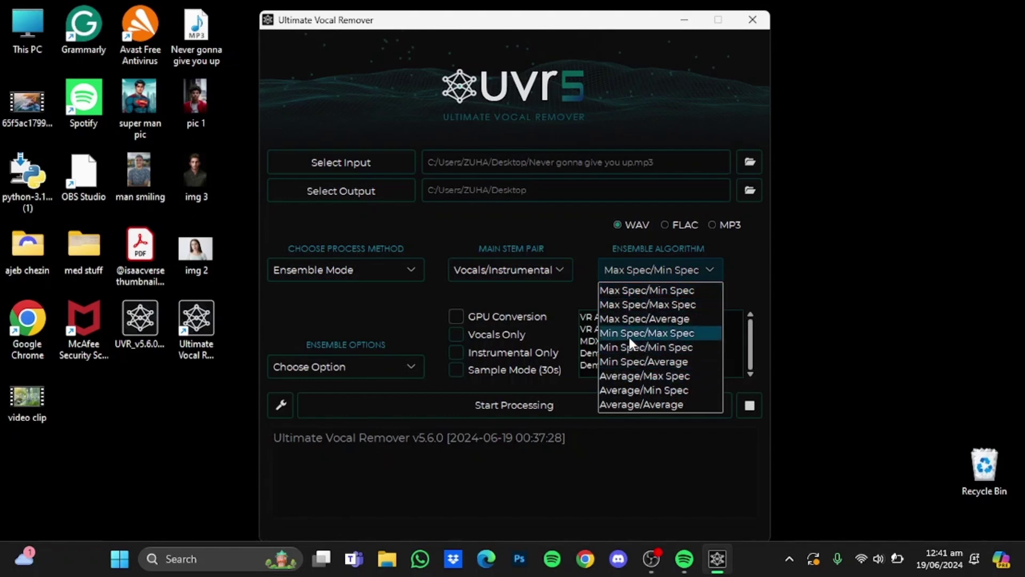
{"action": "left_click", "coordinate": [646, 303]}
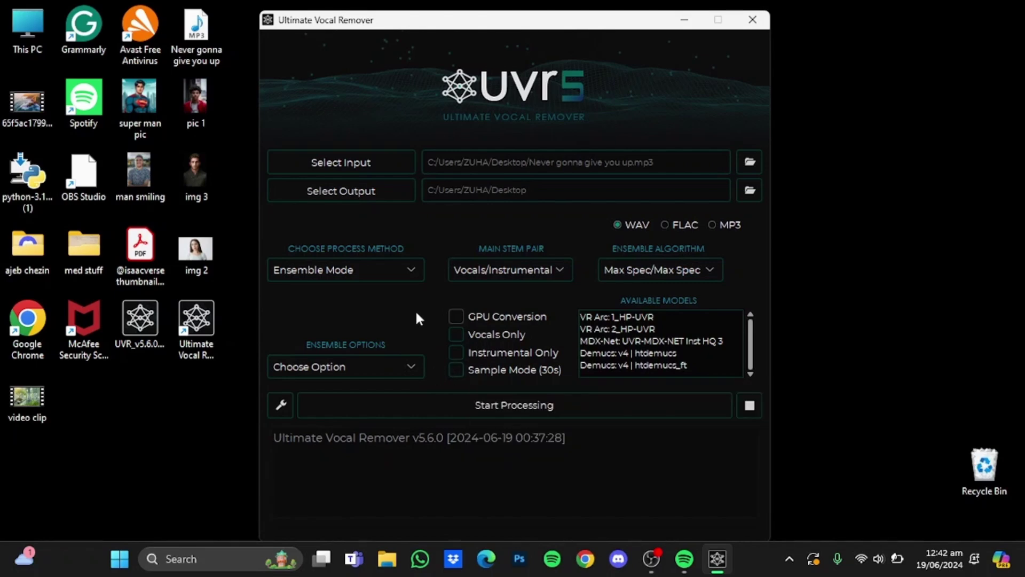
Select the models 1_HP-UVR, 2_HP-UVR, UVR-MDX-NET Inst HQ 3, htdemucs and htdemucs_ft, and start processing the song.
{"action": "left_click", "coordinate": [598, 315]}
{"action": "left_click", "coordinate": [602, 328]}
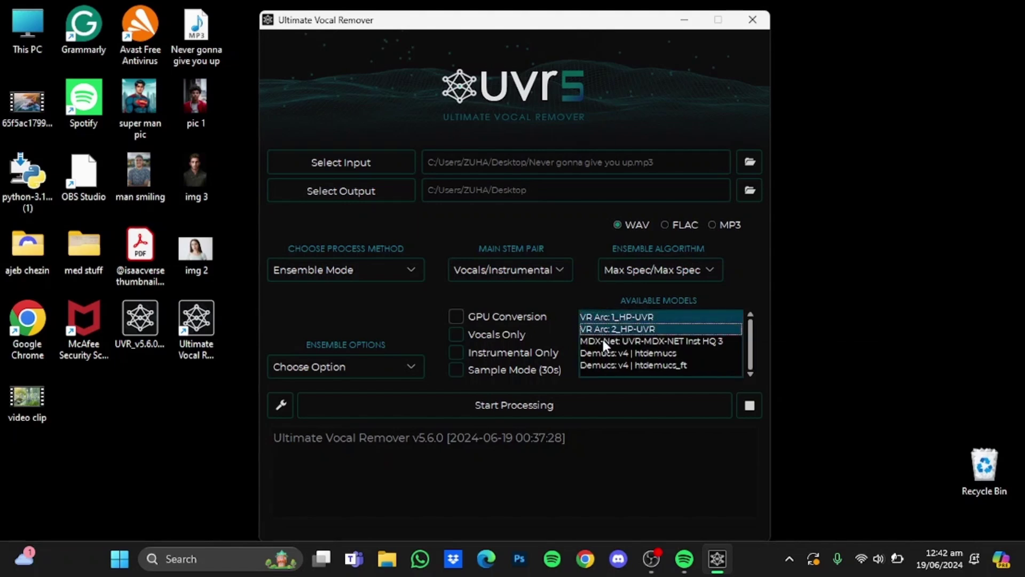
{"action": "left_click", "coordinate": [604, 340]}
{"action": "left_click", "coordinate": [603, 352]}
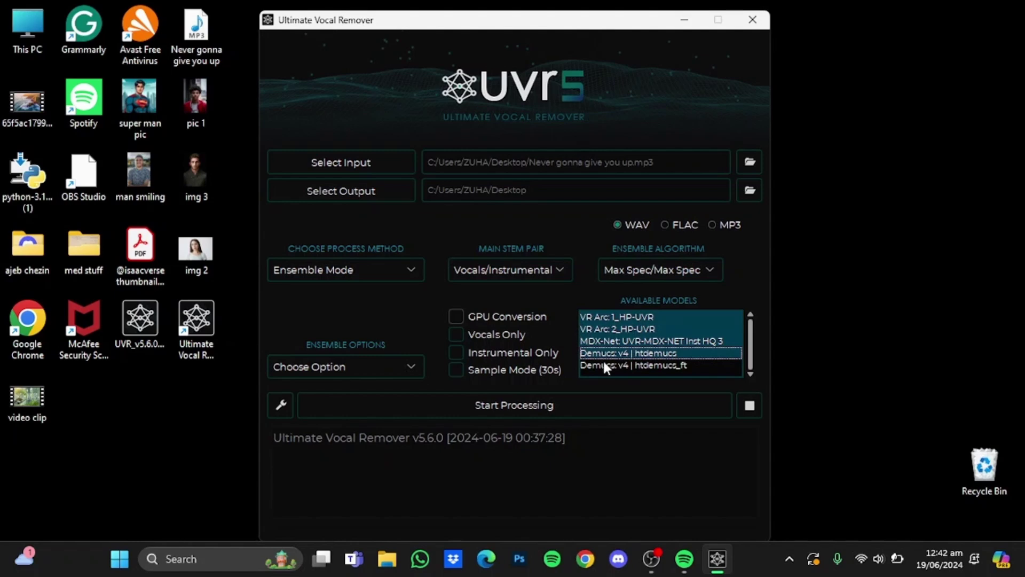
{"action": "left_click", "coordinate": [604, 365]}
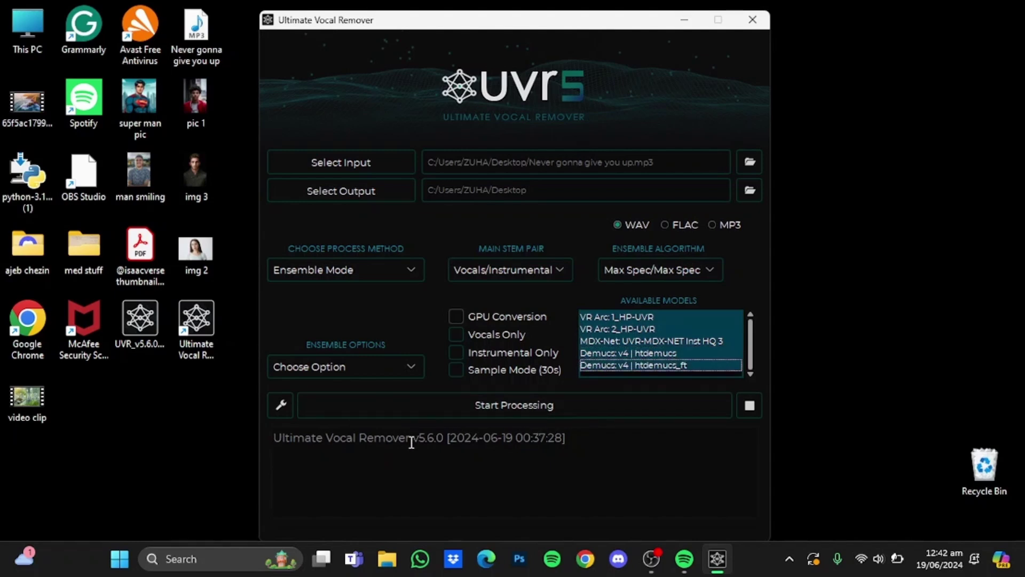
{"action": "left_click", "coordinate": [390, 405]}
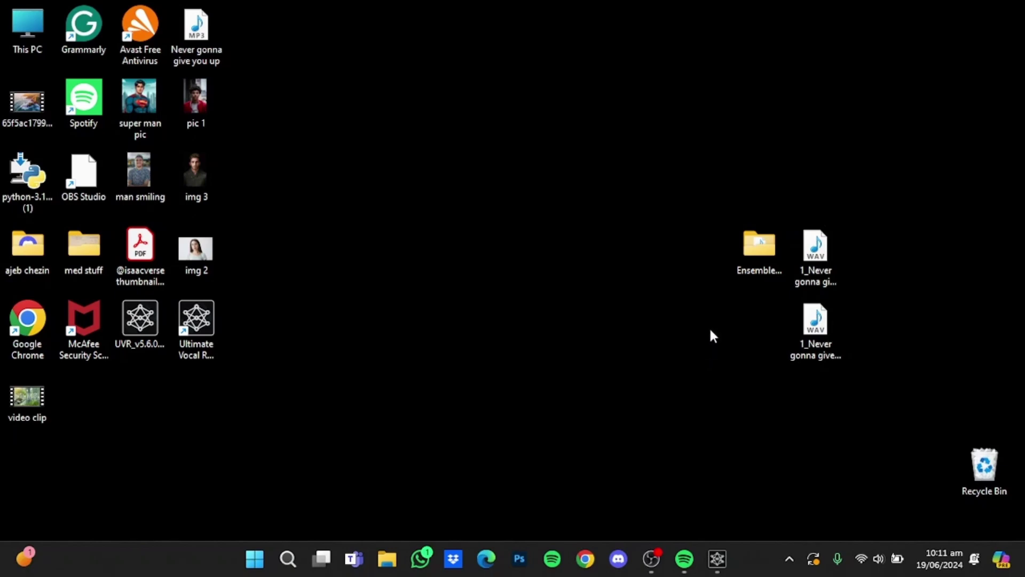
Review the files in the Ensembled_Outputs folder, and play the instrumental WAV on the desktop briefly before pausing it.
{"action": "double_click", "coordinate": [748, 277]}
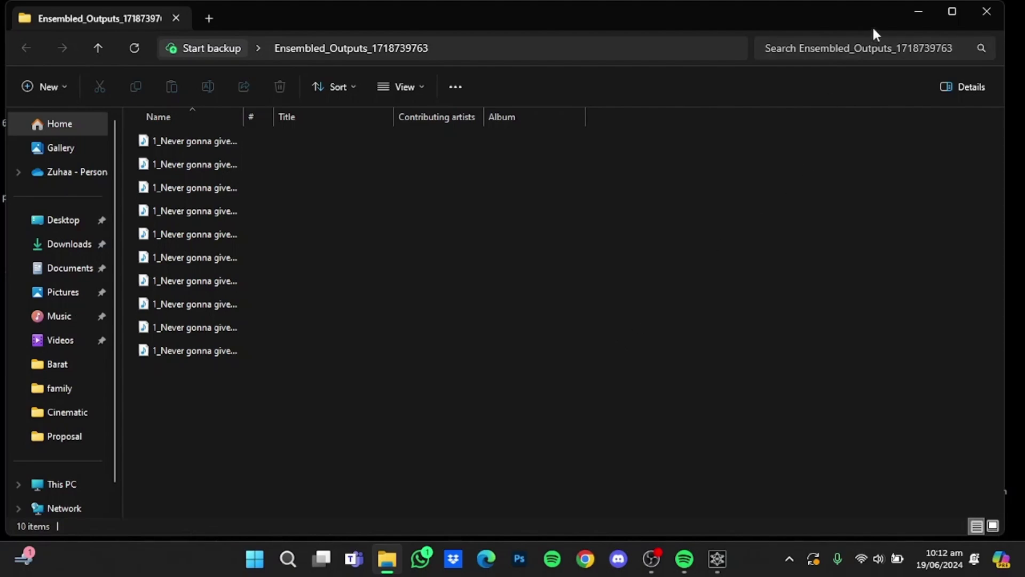
{"action": "left_click", "coordinate": [906, 8]}
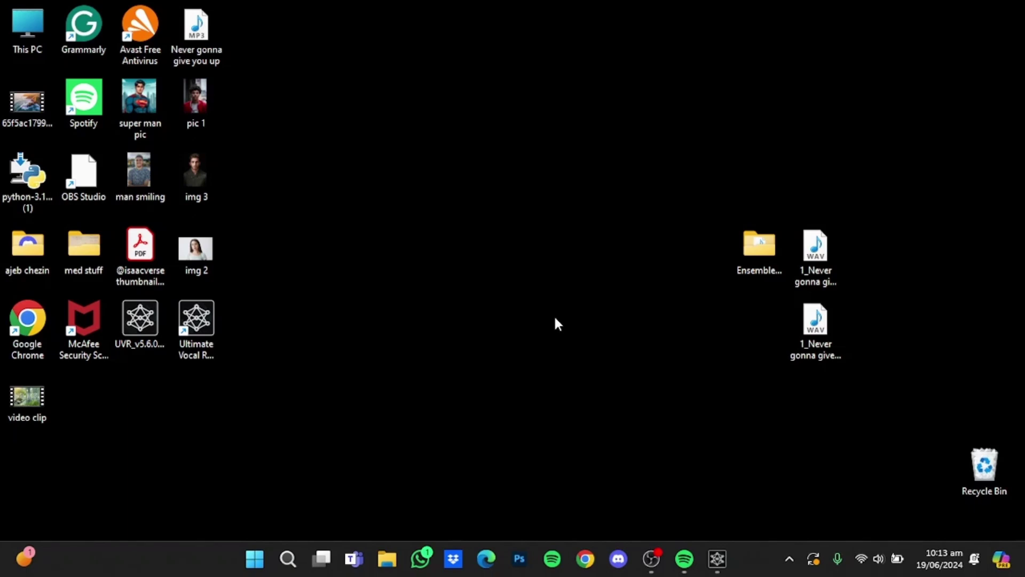
{"action": "double_click", "coordinate": [797, 326]}
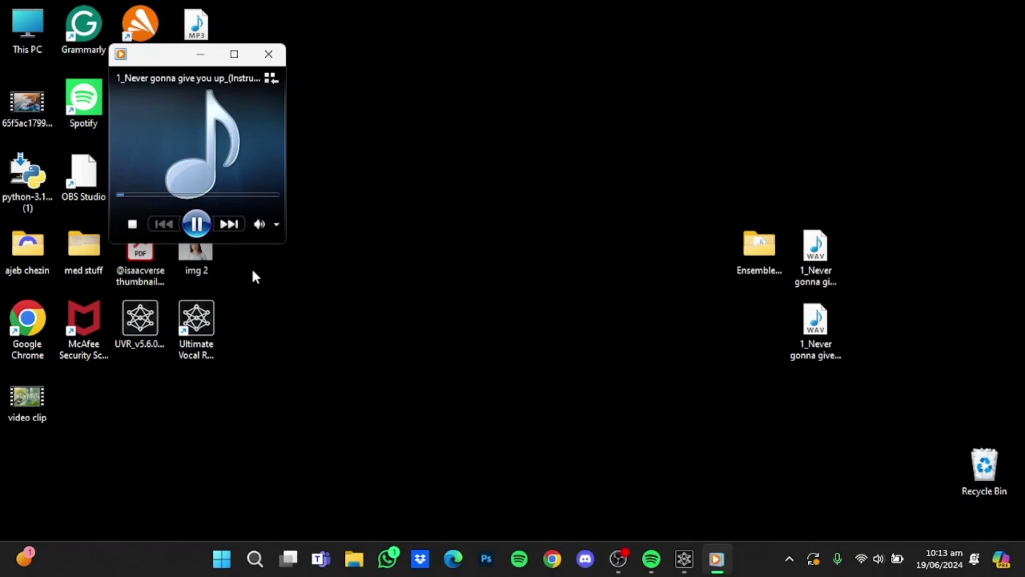
{"action": "left_click", "coordinate": [198, 224]}
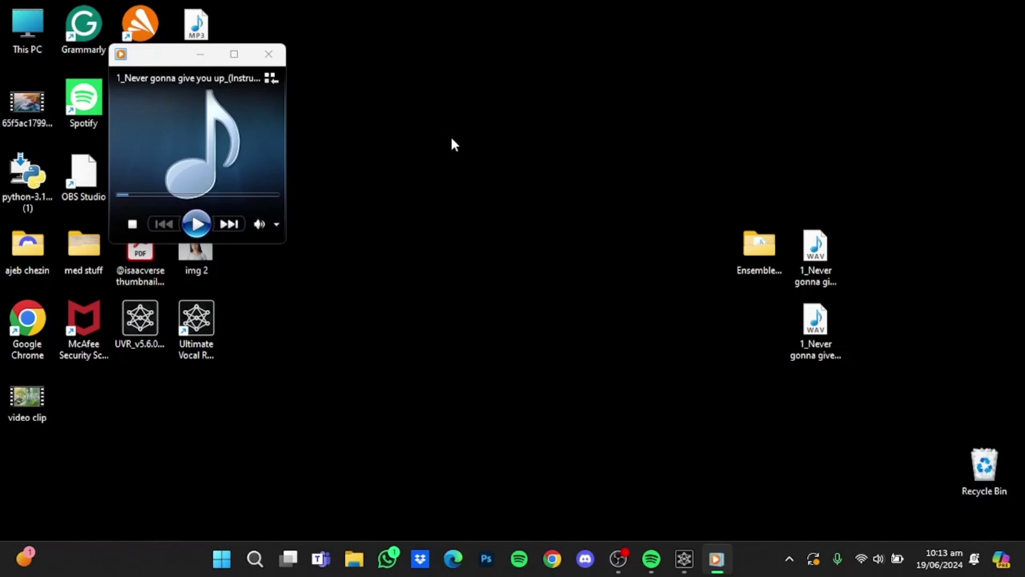